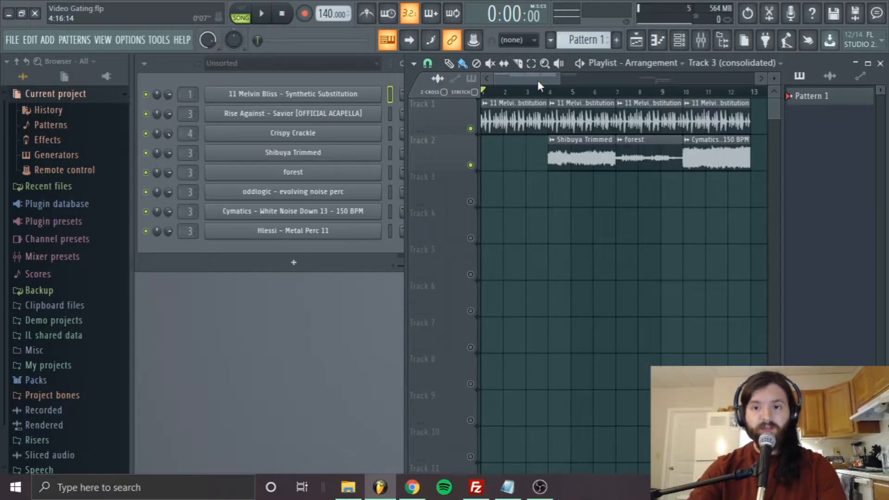
Step: Play the arrangement from the start to hear the drum loop with the ambience clips, and enlarge the playlist
key("space")
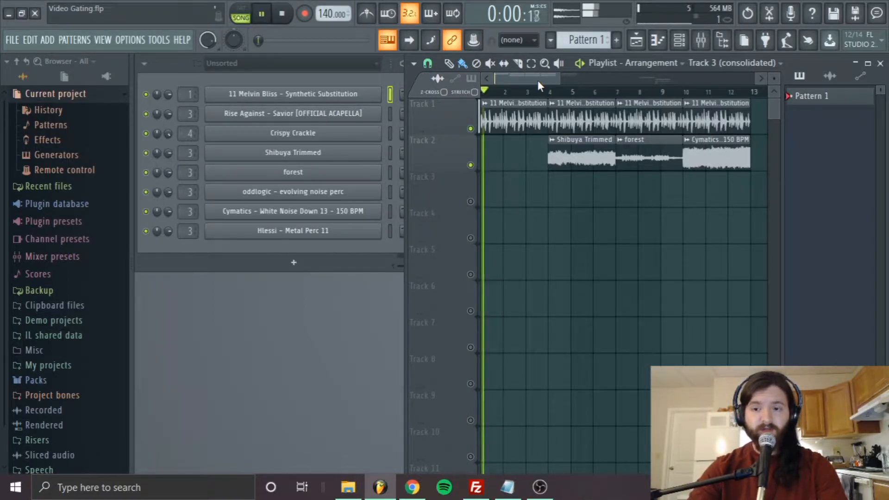
key("Return")
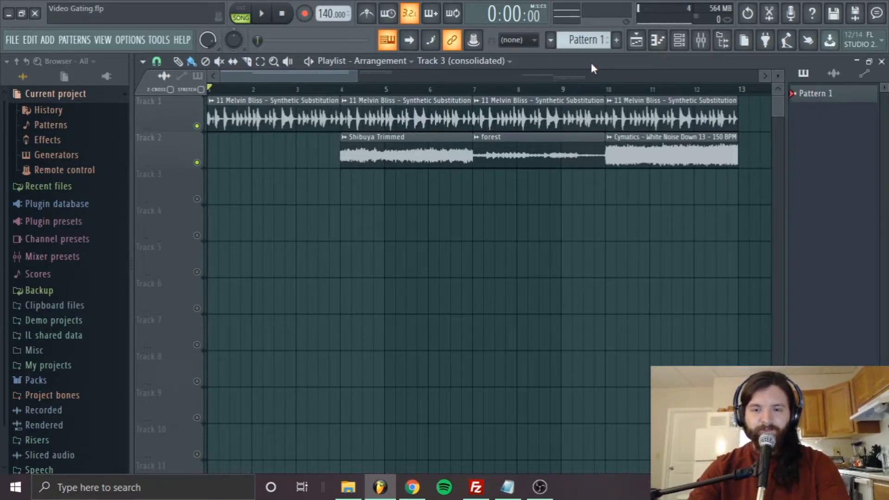
Step: In the mixer, shift the Noise and Helix Native tracks out of view beyond the visible inserts, leaving Drums, Drum Peak Send and Ambience
left_click(702, 41)
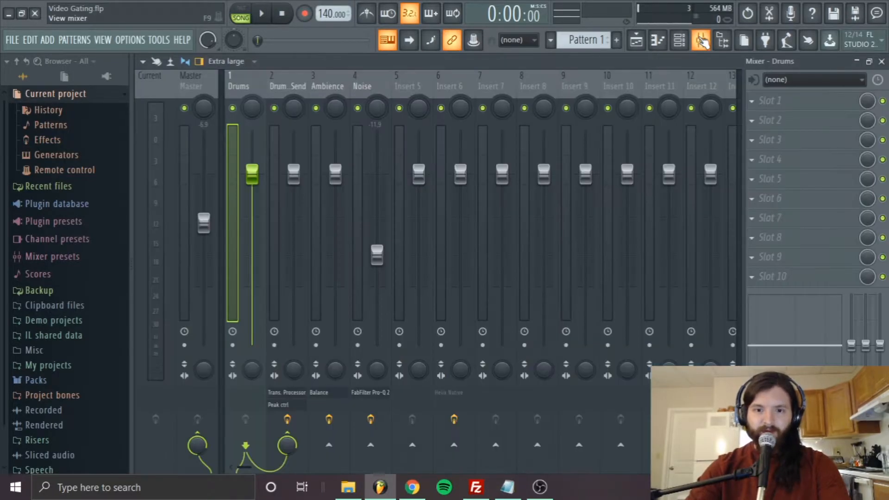
left_click(374, 90)
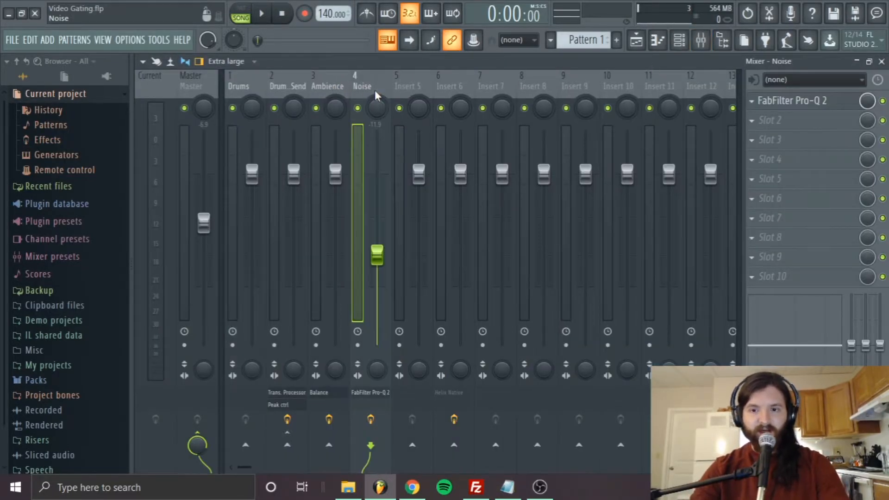
scroll(374, 90, "down", 3)
scroll(444, 79, "up", 1)
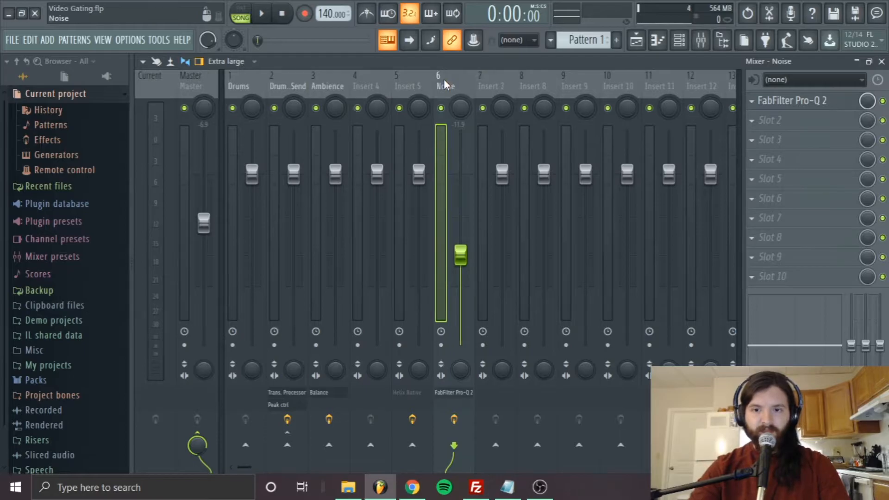
left_click(419, 76, "ctrl")
scroll(419, 76, "down", 9)
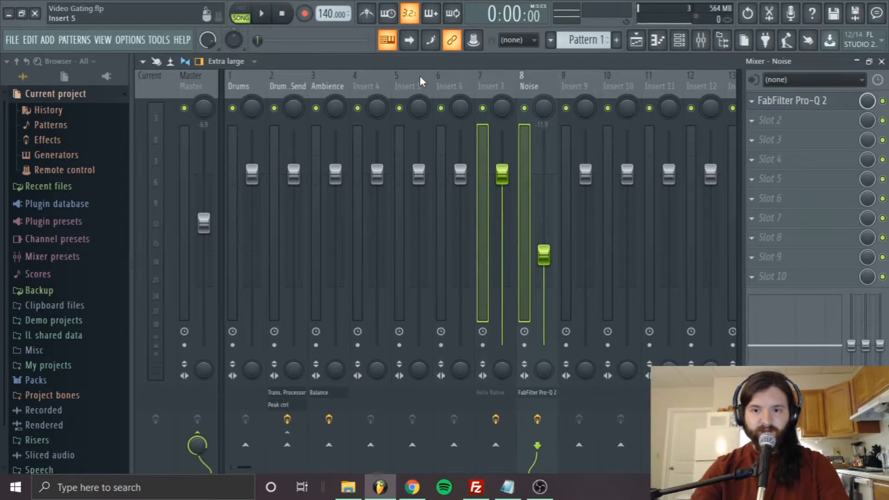
scroll(420, 76, "up", 8)
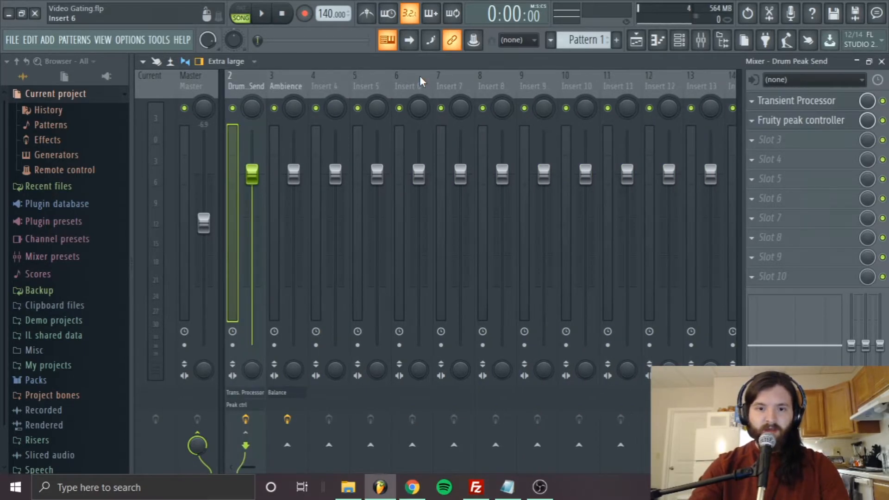
scroll(420, 76, "down", 6)
scroll(420, 76, "up", 3)
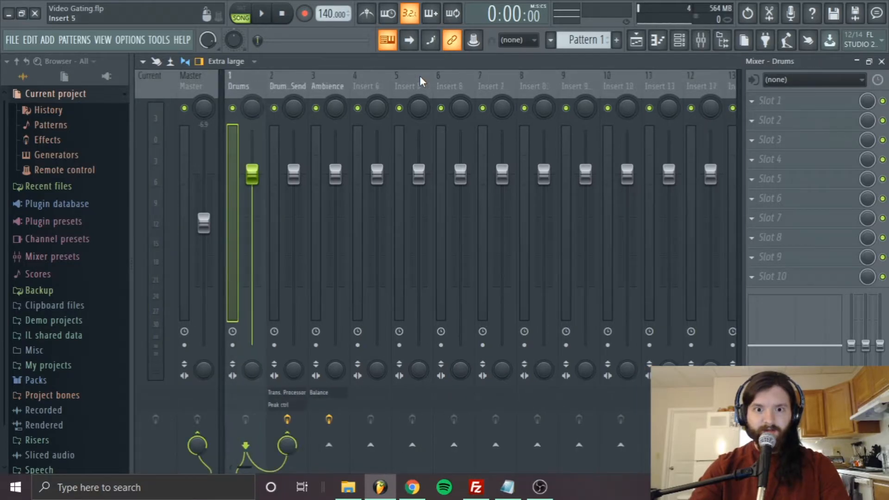
scroll(420, 76, "down", 2)
scroll(420, 76, "up", 2)
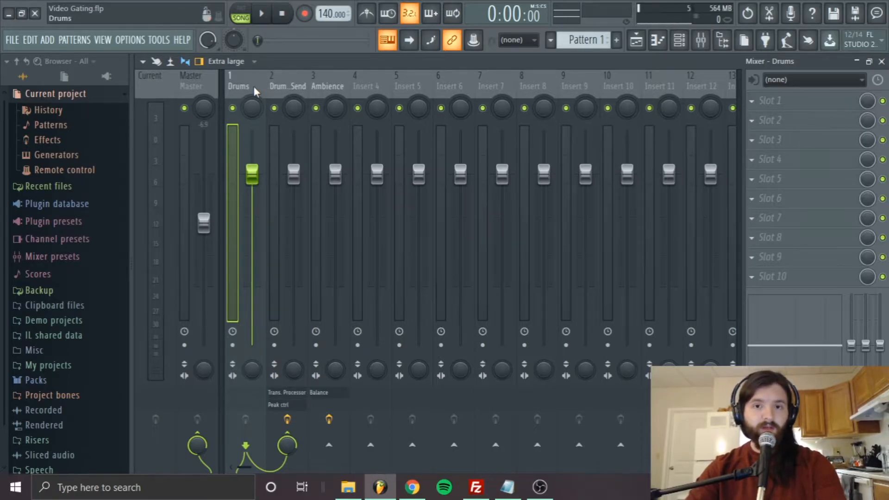
Step: Examine the Fruity peak controller's peak response on the Drum Peak Send track during playback, and close the plugin
left_click(329, 77)
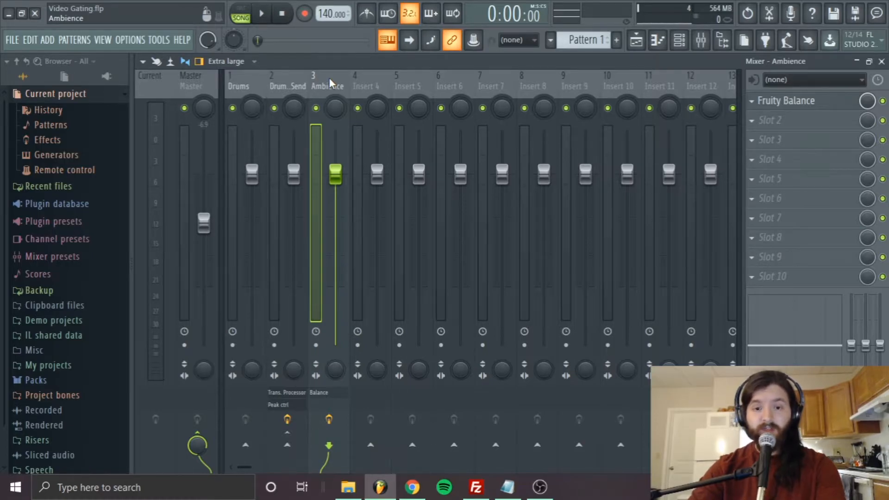
left_click(300, 78)
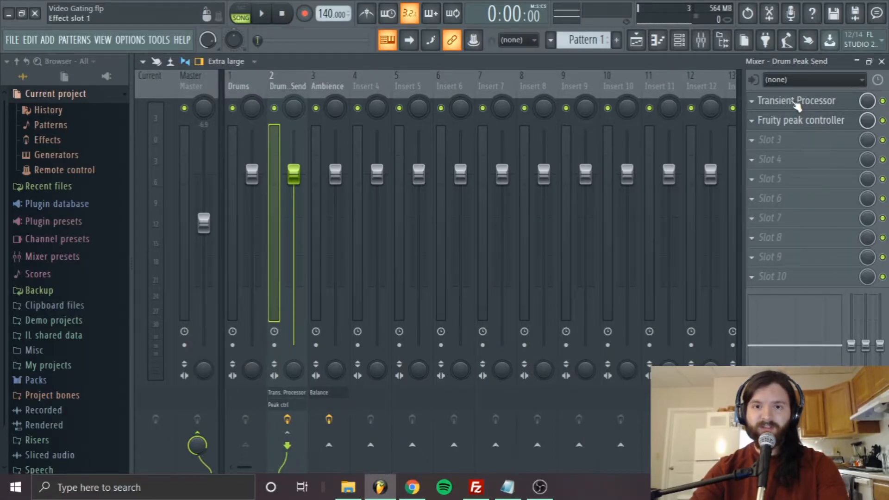
left_click(816, 122)
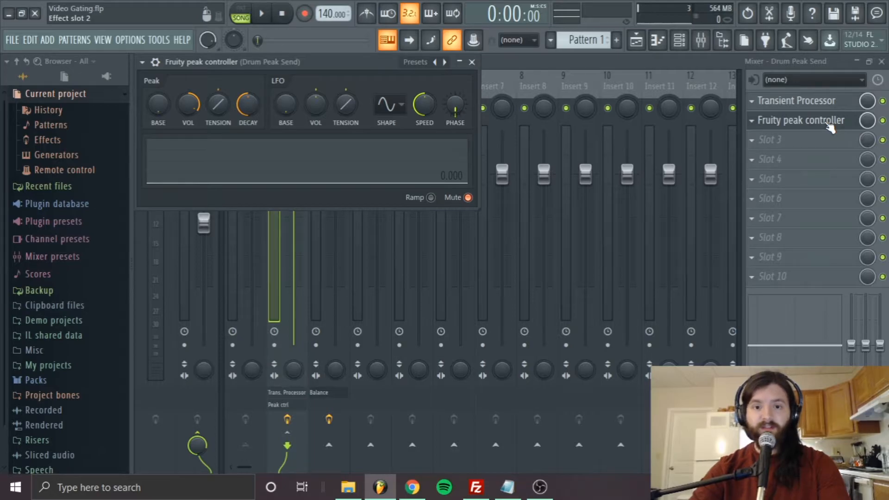
key("space")
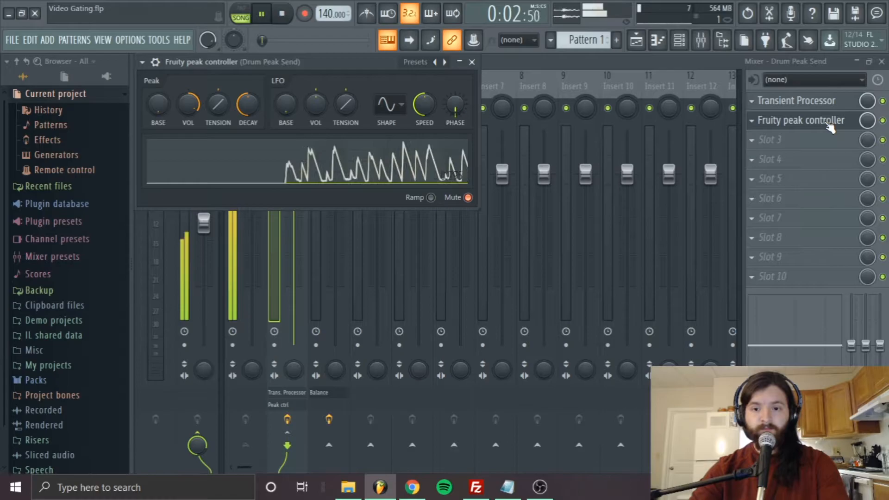
key("space")
left_click(828, 122)
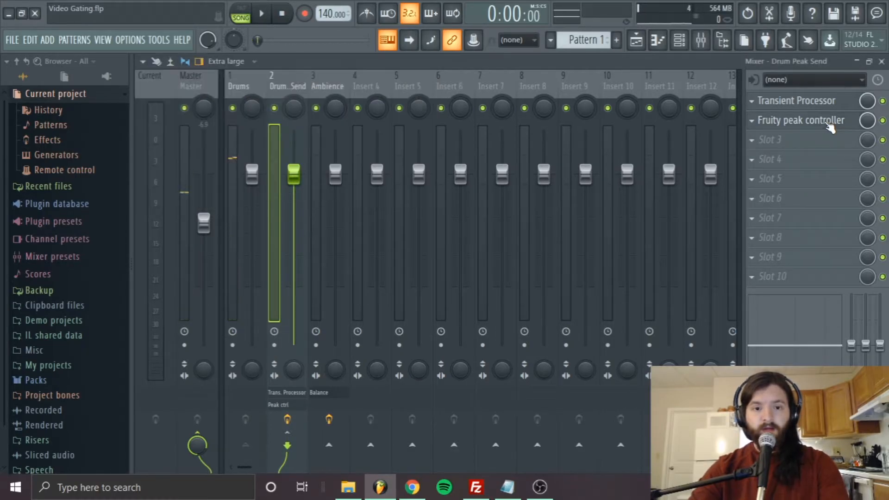
Step: Link the volume of Fruity Balance on the Ambience track to the internal controller Peak ctrl - Peak and play the arrangement
left_click(330, 77)
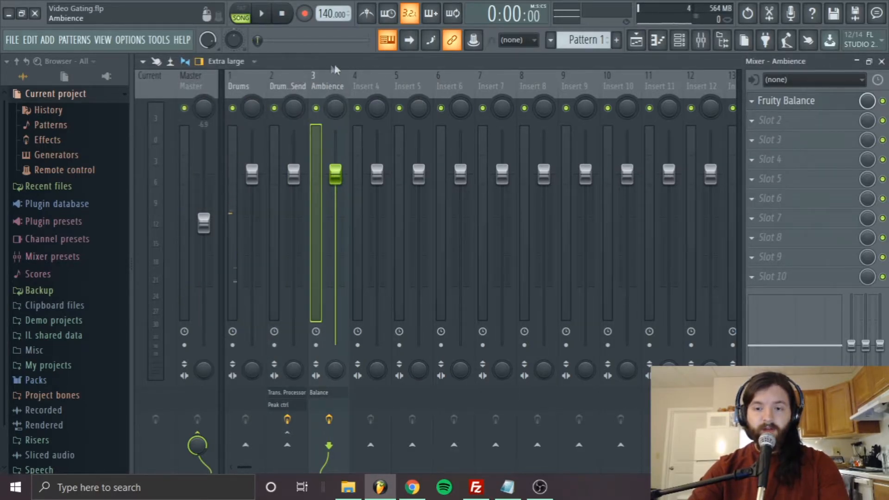
left_click(811, 106)
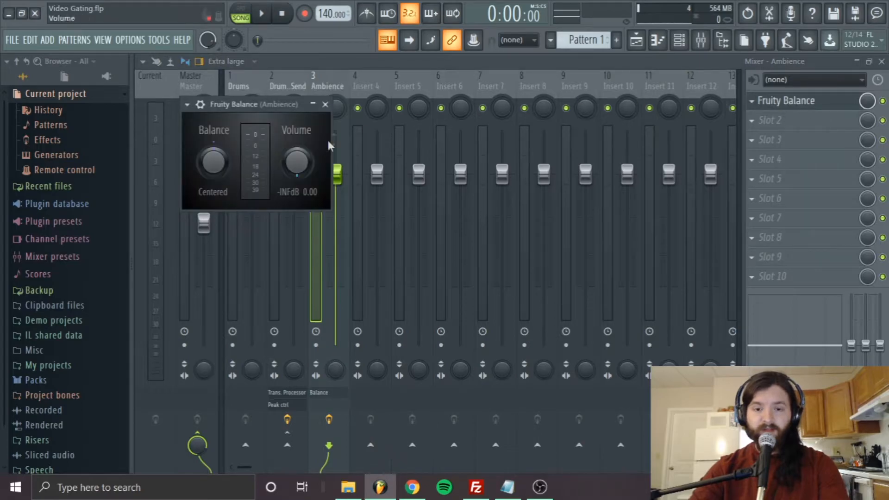
left_click_drag(213, 162, 213, 162)
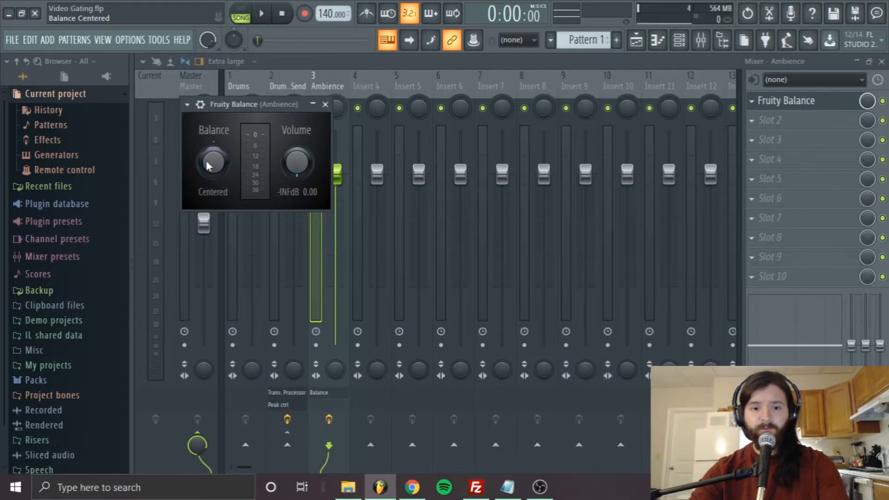
right_click(297, 166)
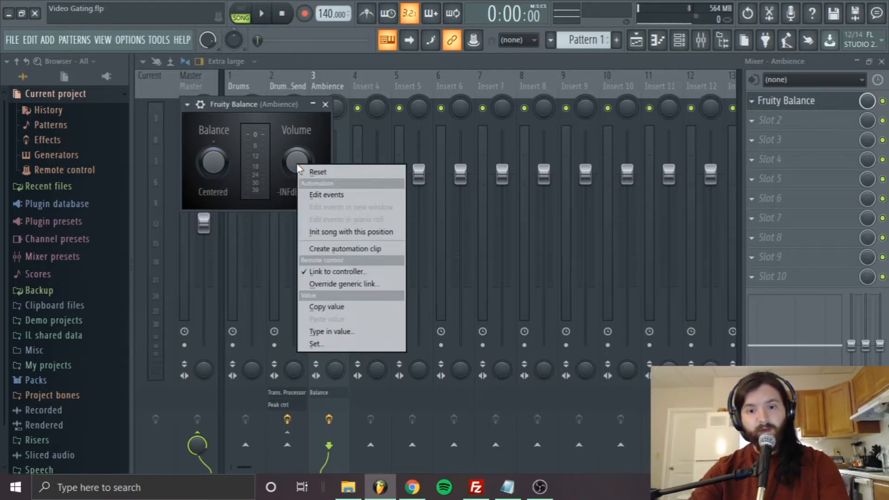
left_click(319, 272)
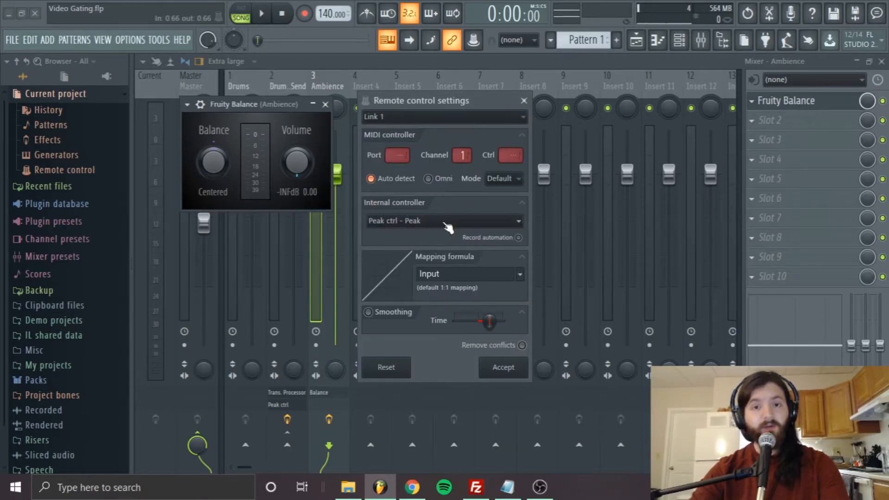
left_click(440, 223)
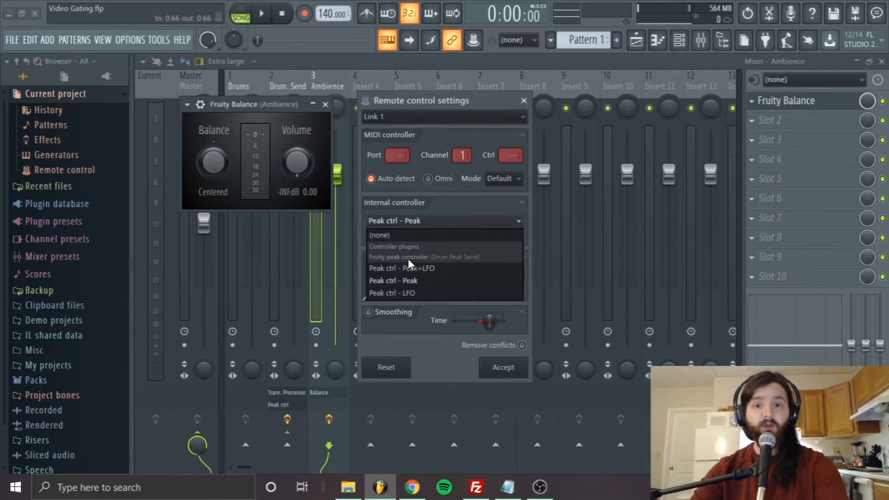
left_click(407, 281)
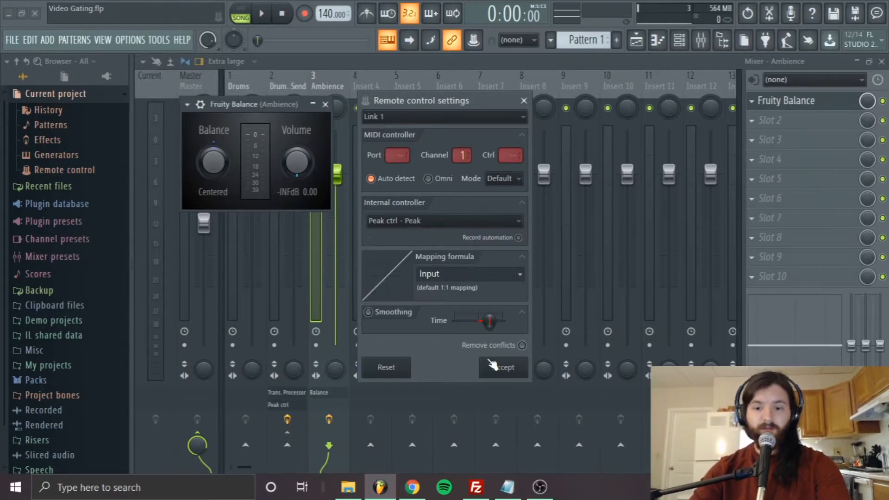
left_click(492, 365)
key("space")
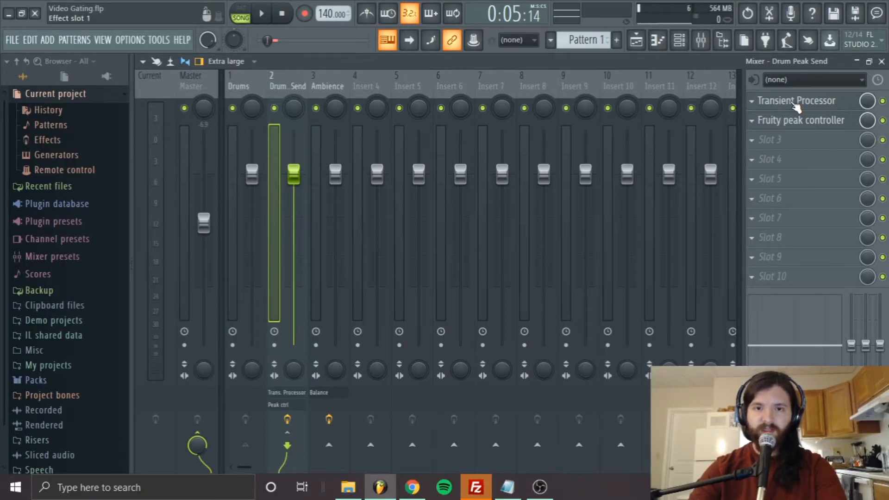
Step: Set the attack and release of the Transient Processor on the Drum Peak Send track to 0%
left_click(804, 122)
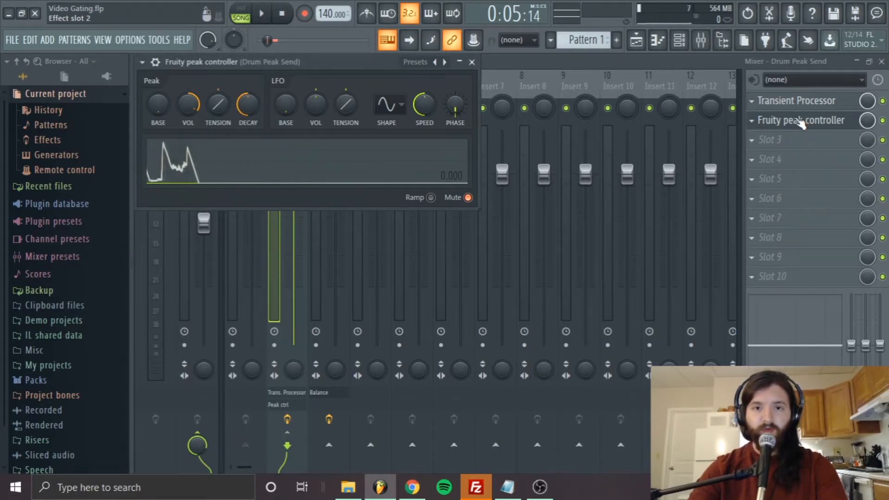
left_click(801, 122)
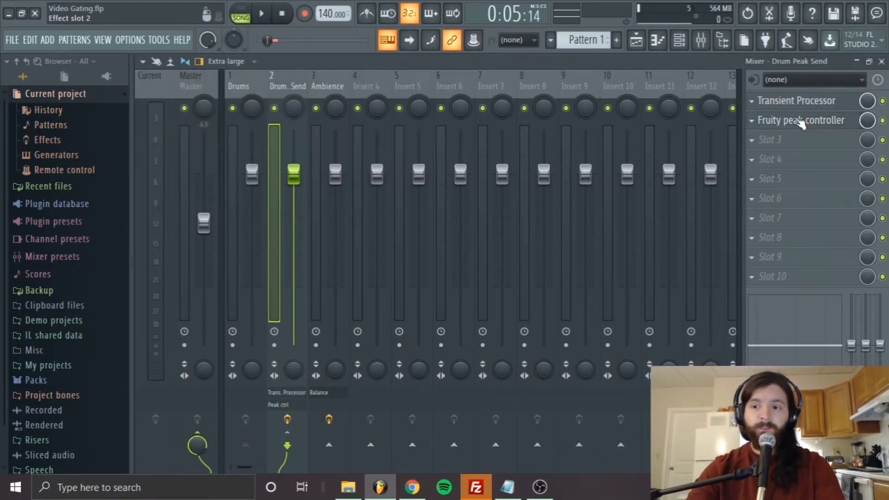
left_click(808, 106)
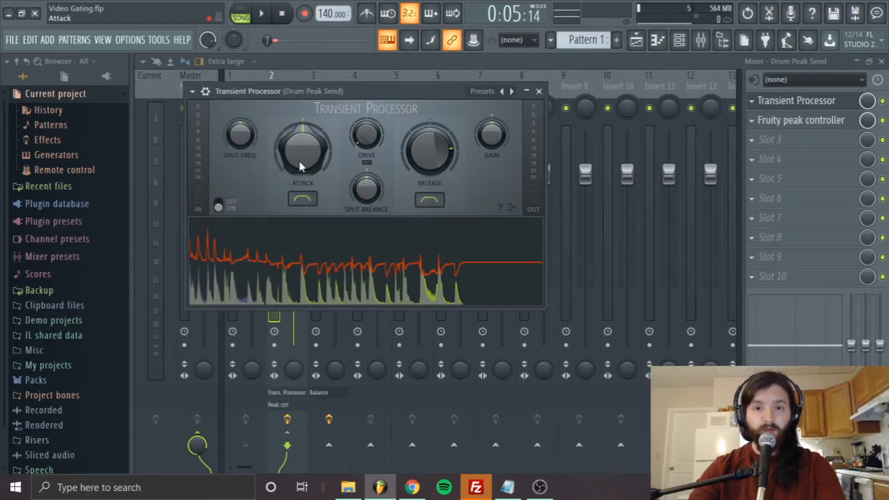
mouse_move(306, 171)
left_mouse_down()
mouse_move(305, 162)
mouse_move(306, 180)
mouse_move(306, 171)
left_mouse_up()
left_click_drag(430, 157, 430, 155)
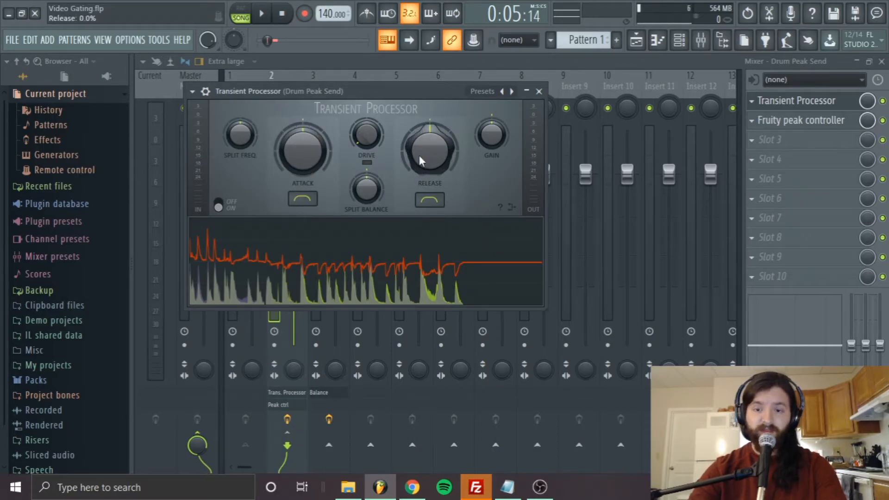
Step: Set the Transient Processor's attack and release to -100% and play the arrangement to hear the tighter gating
left_click_drag(298, 145, 298, 167)
left_click_drag(423, 148, 423, 171)
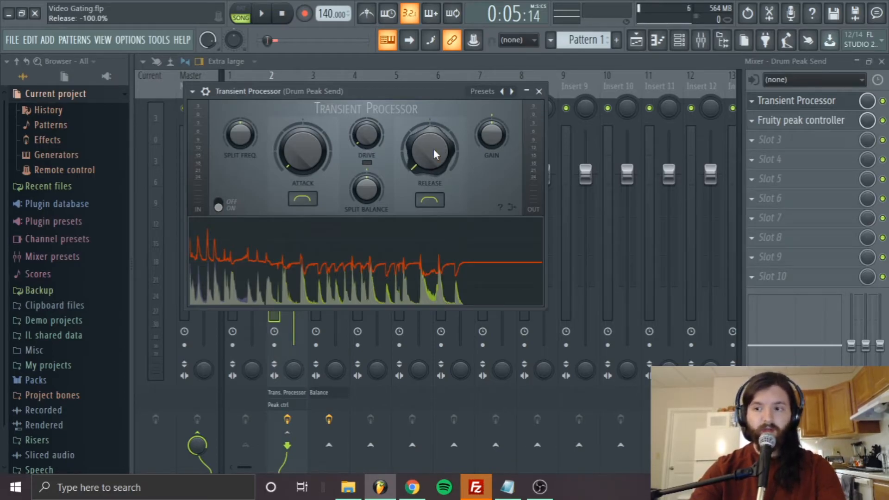
key("space")
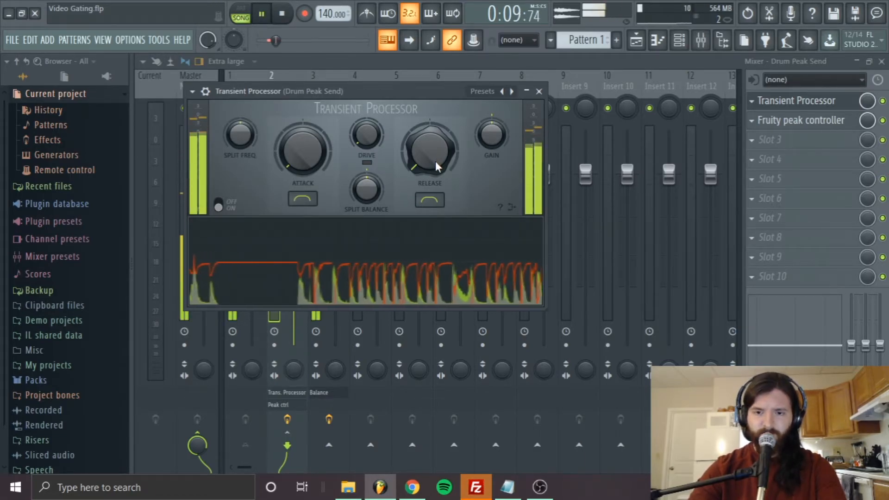
Step: Raise the Transient Processor's attack and release during playback to compare the gating, and stop the song
left_click_drag(303, 157, 303, 134)
left_click_drag(429, 151, 430, 93)
left_click_drag(303, 150, 303, 74)
left_click_drag(303, 151, 315, 179)
key("space")
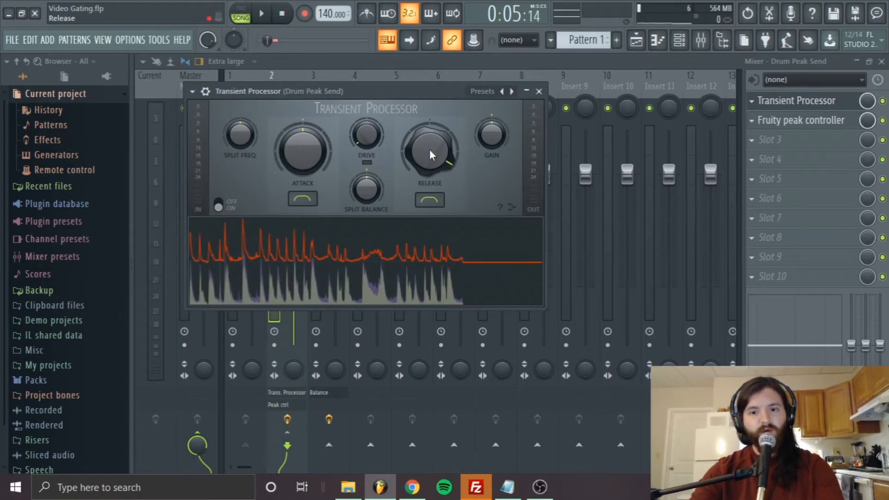
Step: Return the Transient Processor's release and attack to 0% and close the plugin
left_click_drag(432, 154, 431, 194)
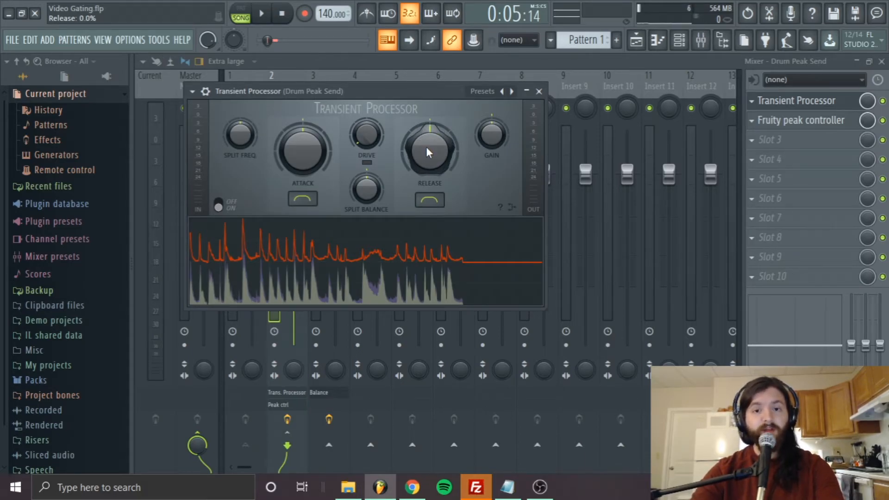
mouse_move(294, 143)
left_mouse_down()
mouse_move(295, 132)
mouse_move(294, 143)
left_mouse_up()
mouse_move(424, 140)
left_mouse_down()
mouse_move(425, 130)
mouse_move(424, 144)
left_mouse_up()
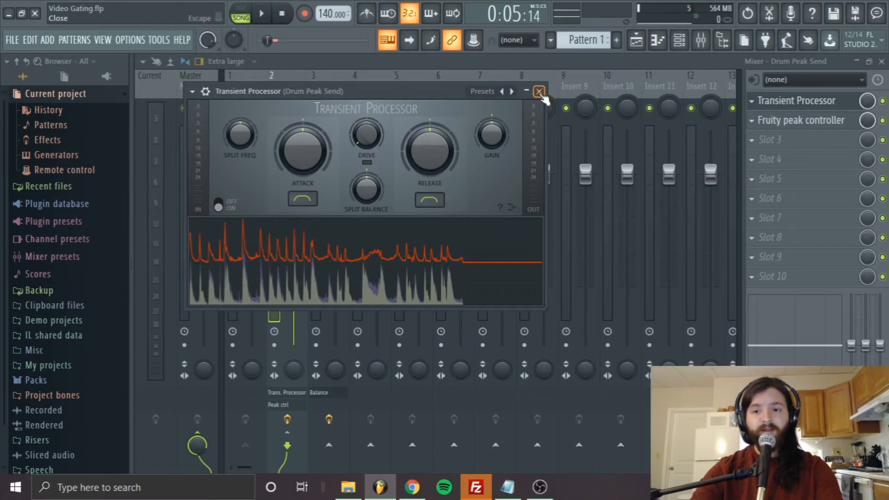
left_click(539, 92)
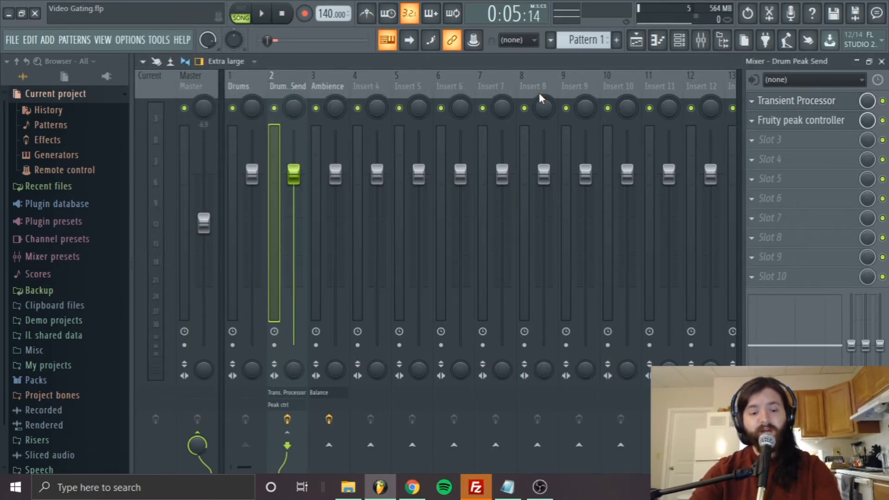
Step: Switch to the playlist, select the forest and Cymatics white noise clips in turn, and move the playhead to bar 1
key("F5")
left_click(604, 254, "ctrl")
key("ctrl+d")
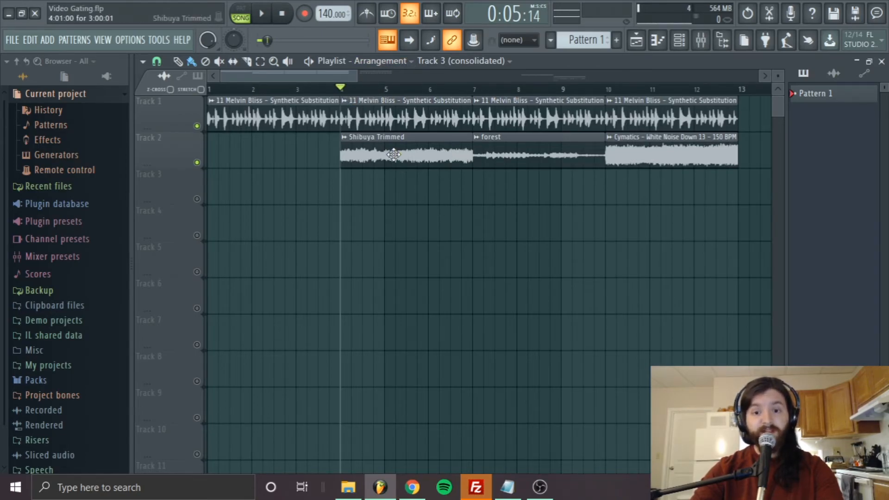
left_click(519, 145)
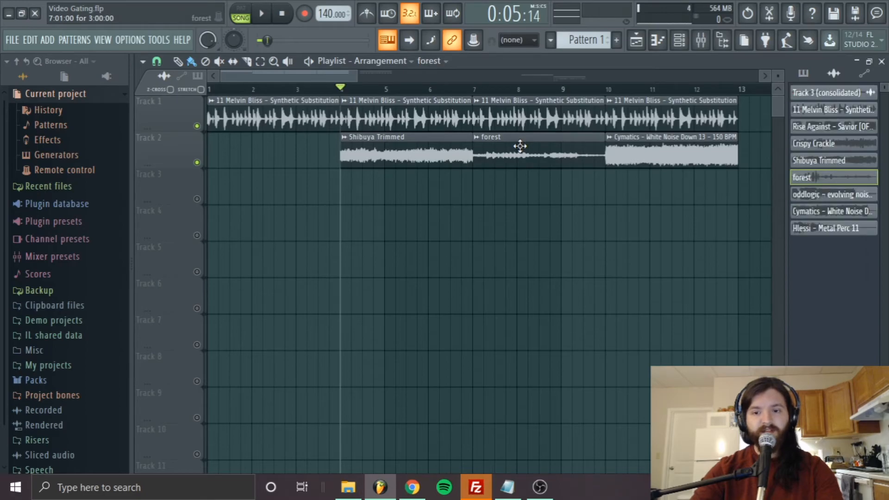
left_click(648, 150)
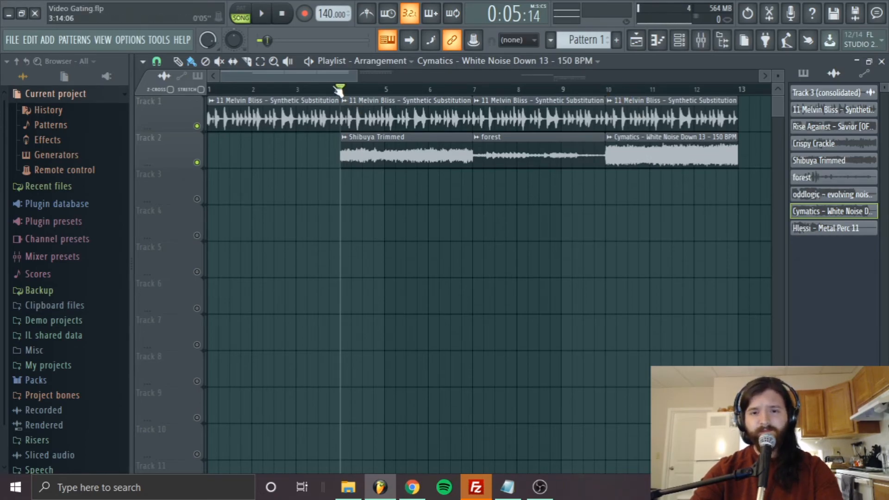
left_click_drag(341, 88, 209, 87)
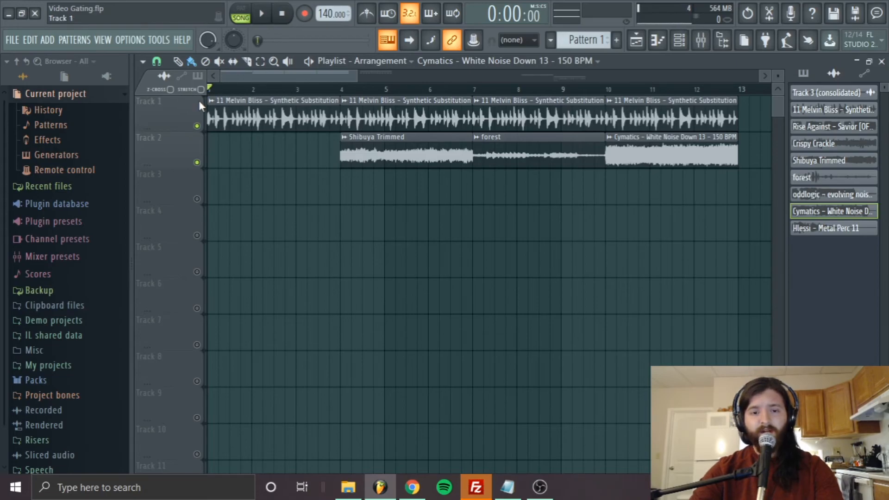